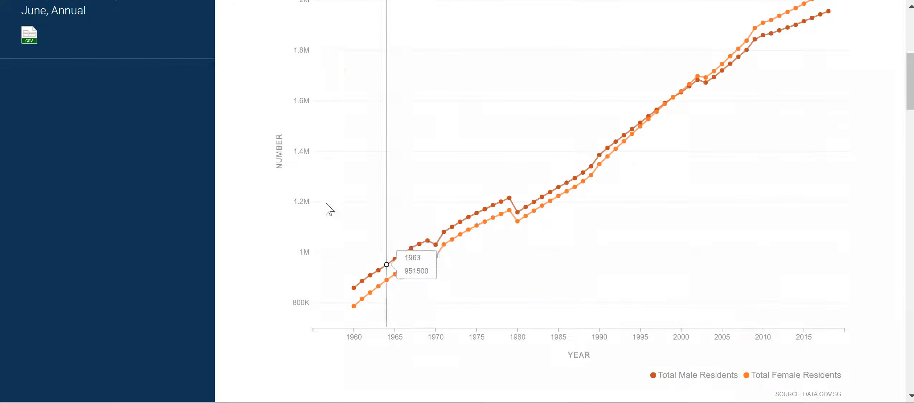
Switch to Analytics Studio, close the open lens and start a new one from the first listed Singapore residents dataset.
click(35, 244)
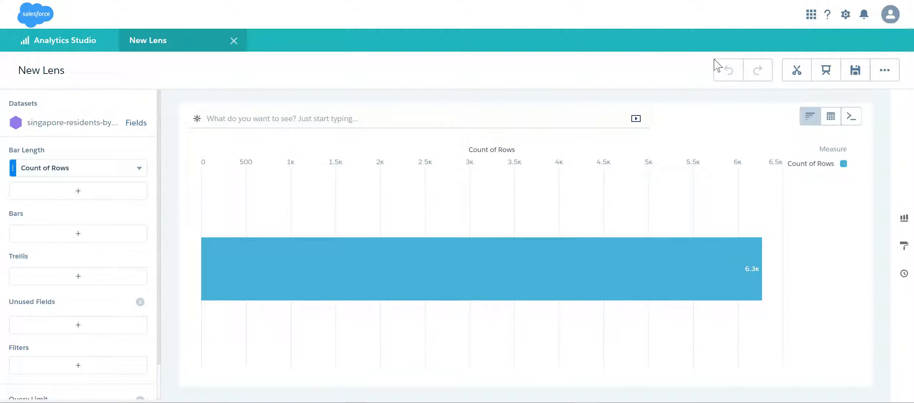
click(229, 41)
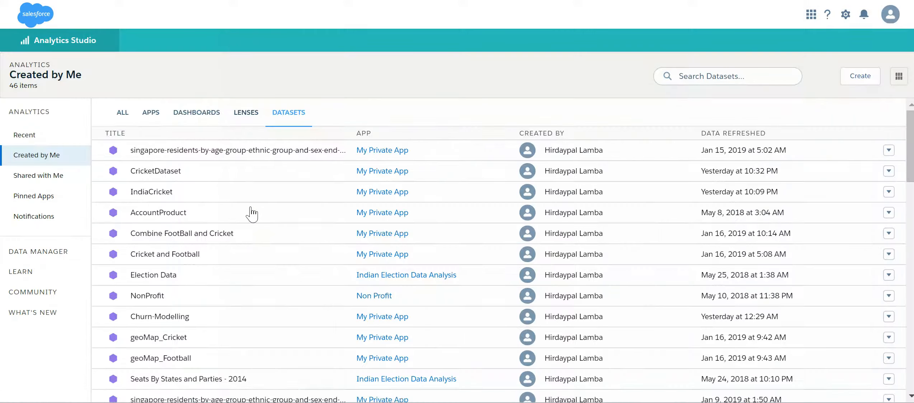
click(212, 159)
click(254, 158)
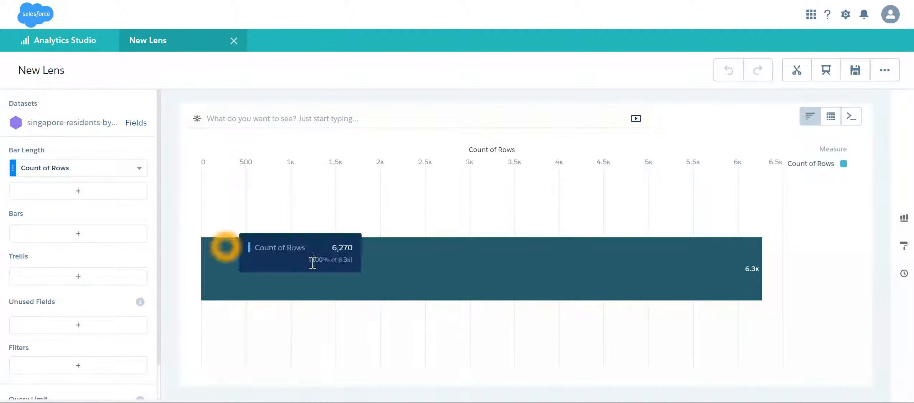
Filter the lens to rows where Resident Type equals Total Male Residents or Total Female Residents.
mouse_move(278, 255)
click(91, 366)
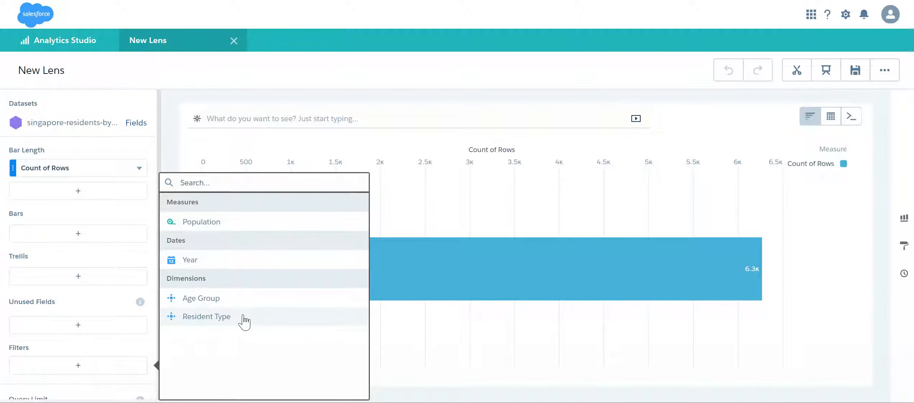
click(195, 321)
scroll(304, 323, down, 5)
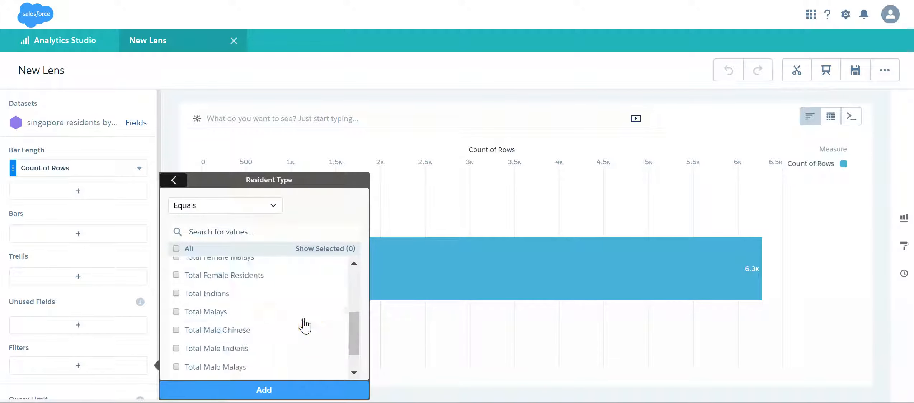
click(176, 353)
drag(355, 348, 354, 334)
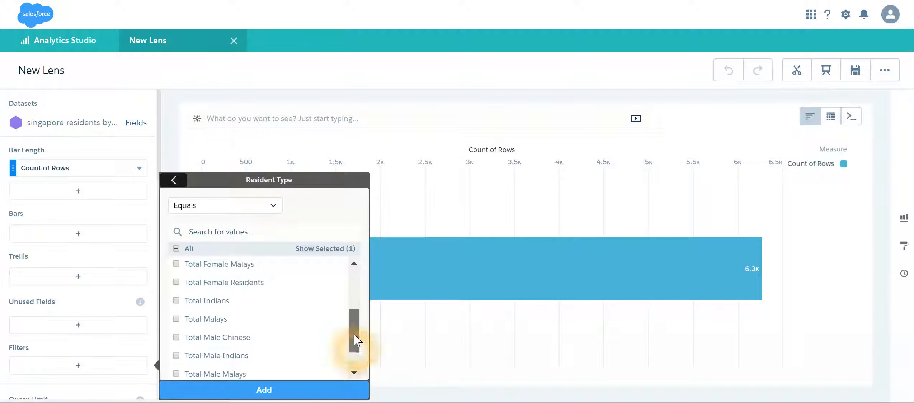
click(176, 287)
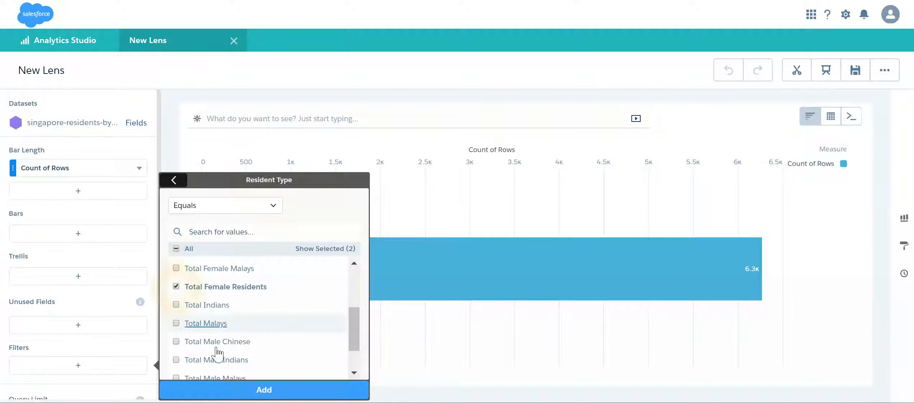
click(241, 391)
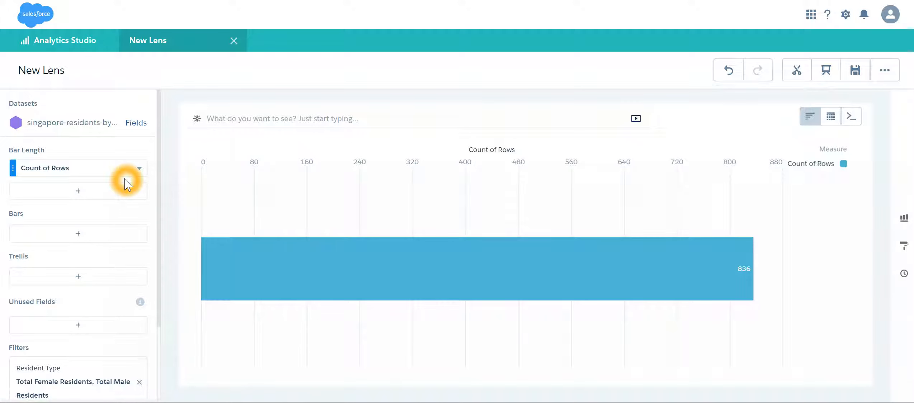
Replace the Count of Rows bar length measure with Sum of Population.
click(139, 168)
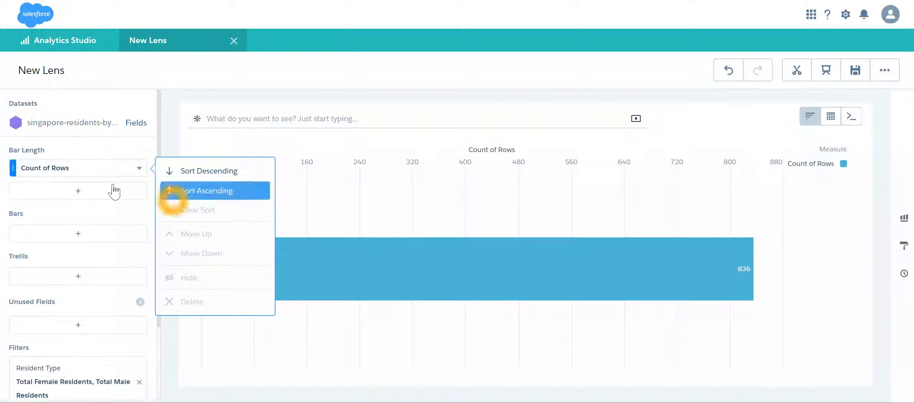
click(95, 169)
click(237, 205)
click(297, 297)
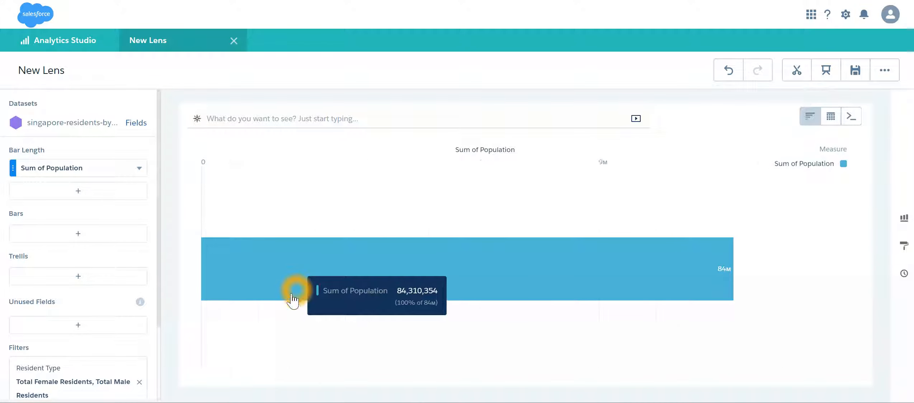
Group the bars by Resident Type and by Year at the year level.
click(88, 238)
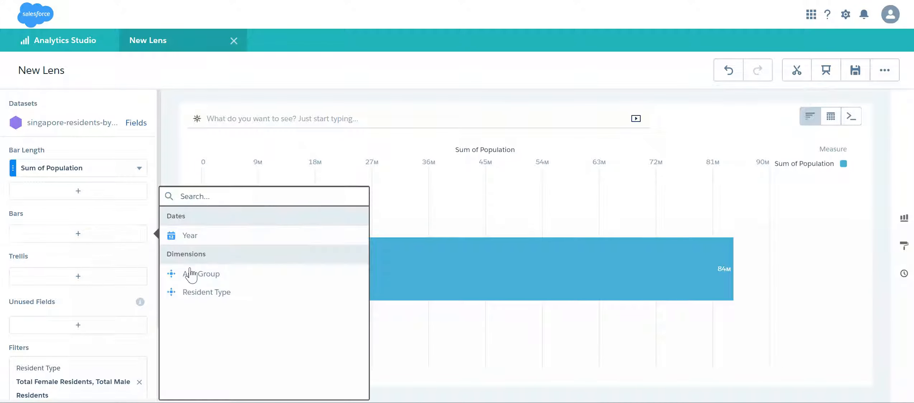
click(211, 294)
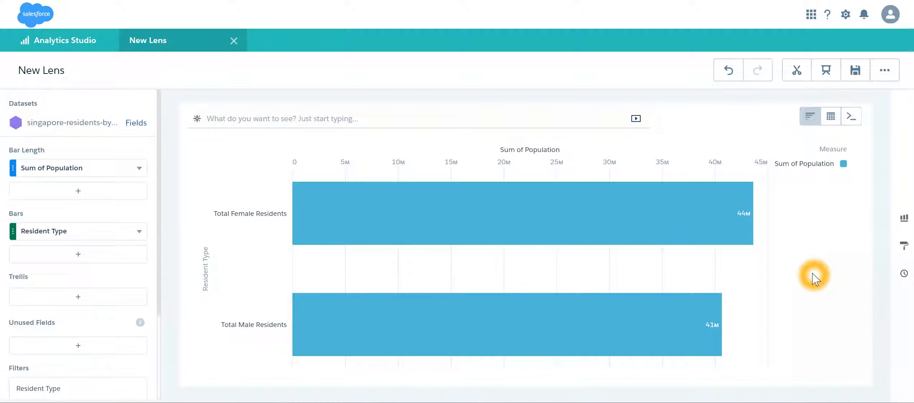
click(103, 263)
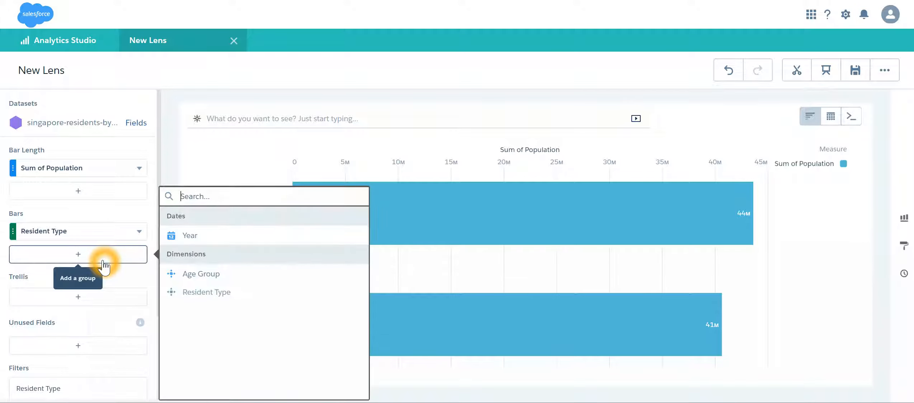
click(187, 242)
click(172, 214)
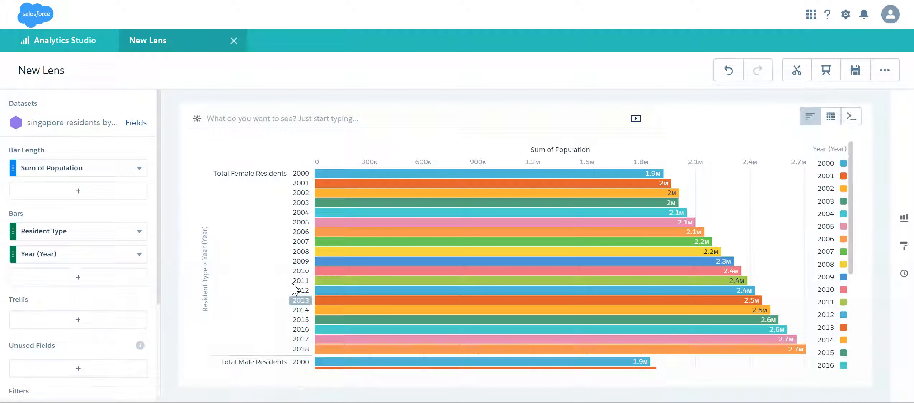
Add Age Group as a third bar grouping below Year (Year).
click(518, 179)
click(84, 277)
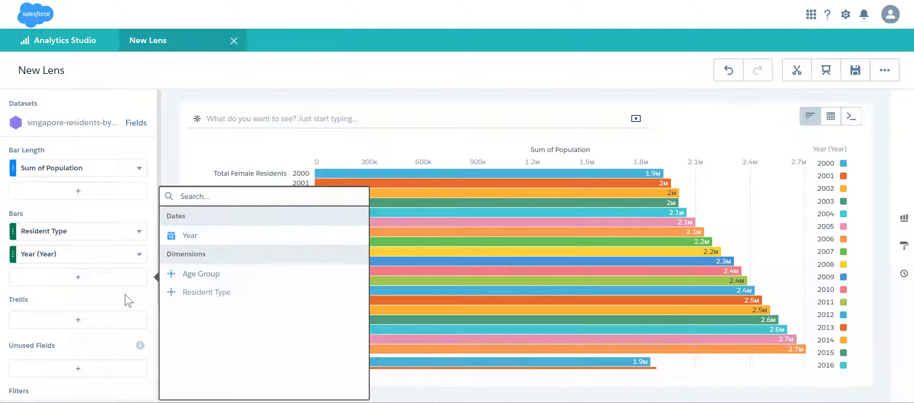
click(212, 275)
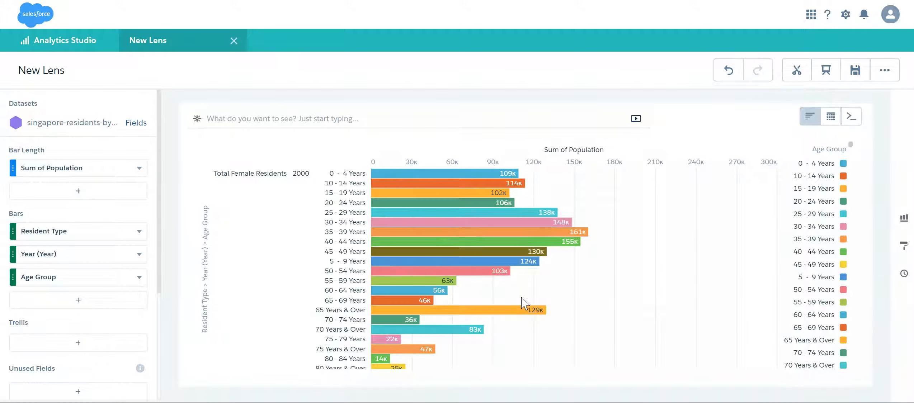
click(736, 151)
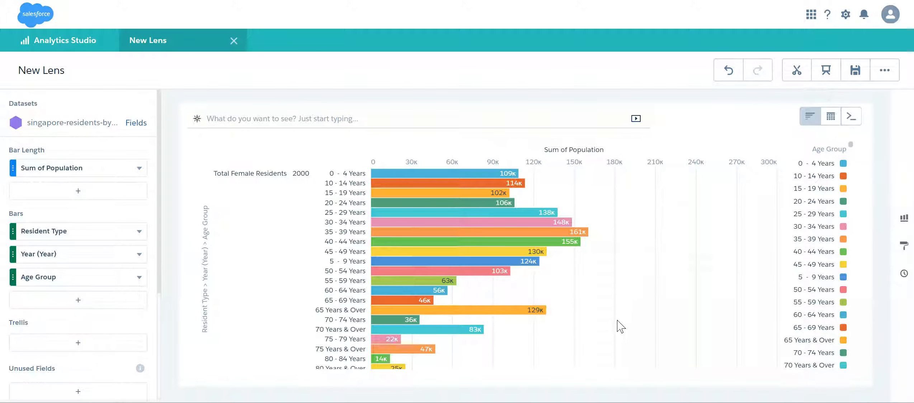
Convert the population bar chart to a Compare Table.
click(791, 125)
click(809, 122)
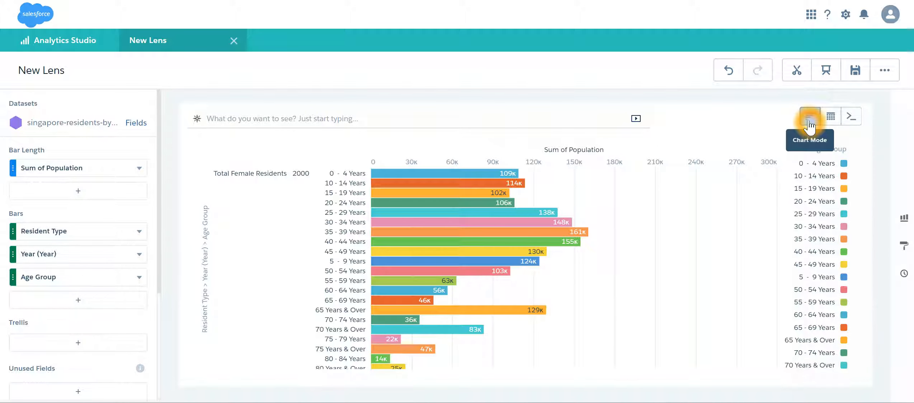
click(831, 119)
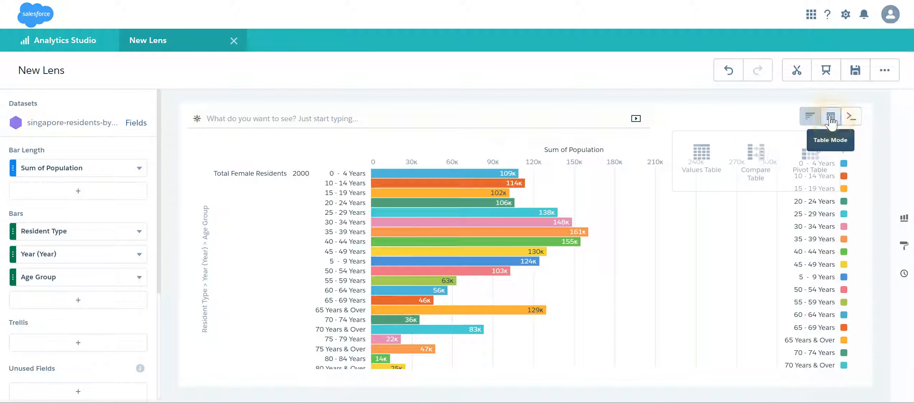
click(760, 158)
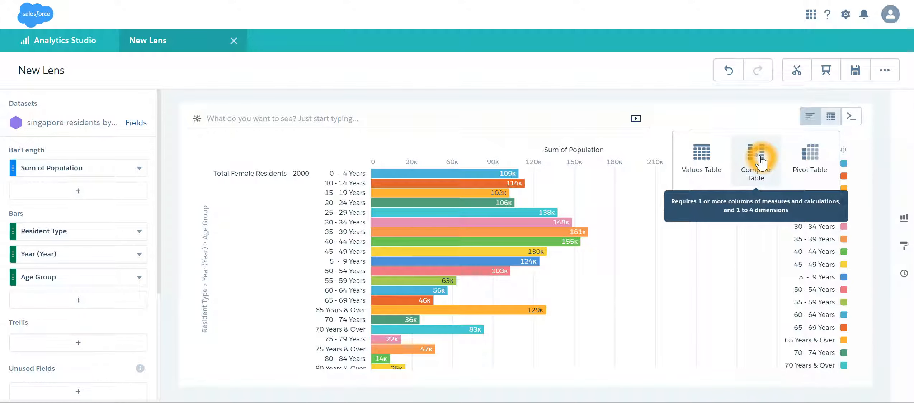
Examine how population is distributed across age groups within the year 2000 for female residents in the compare table.
click(486, 307)
click(525, 337)
click(534, 350)
click(544, 345)
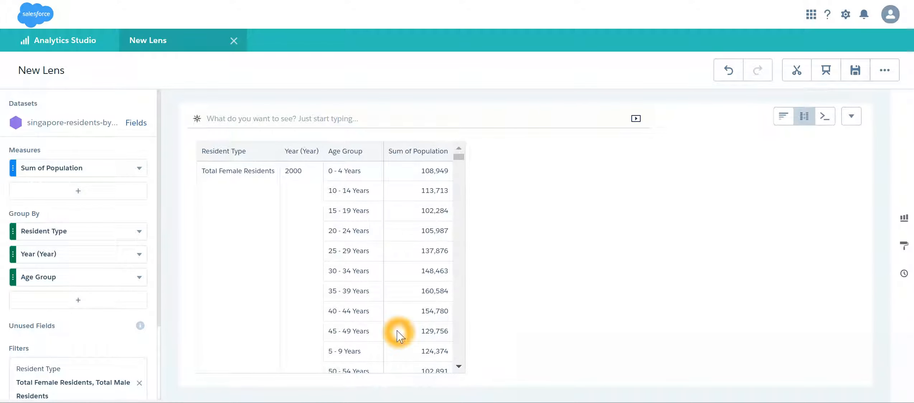
click(463, 277)
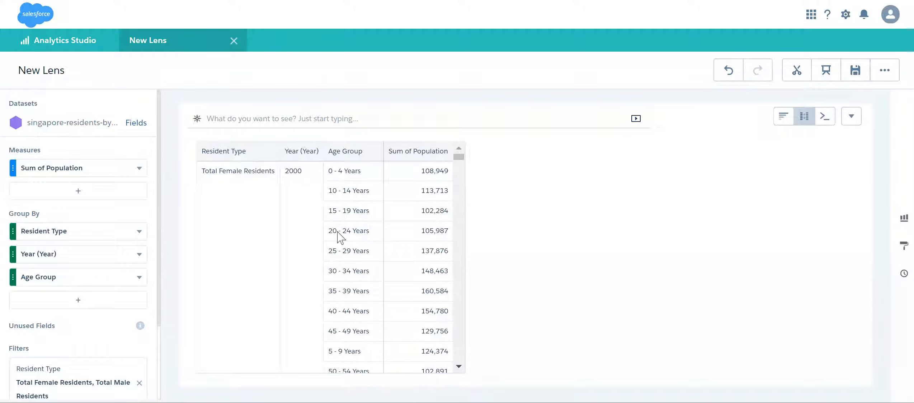
click(311, 170)
click(299, 179)
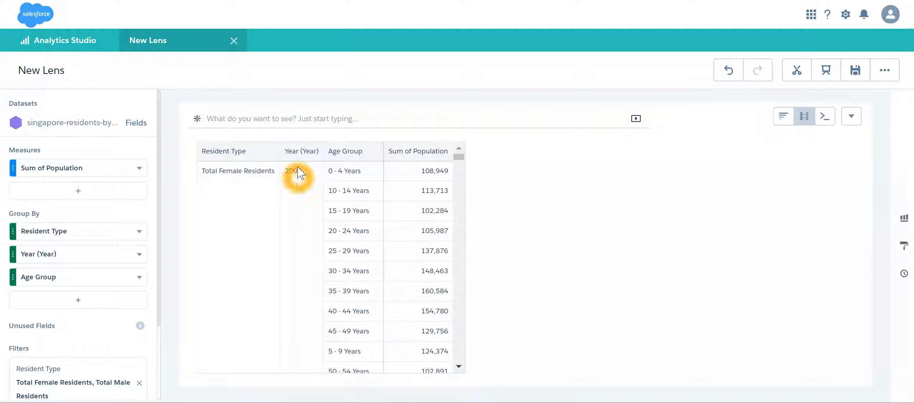
click(300, 176)
click(303, 178)
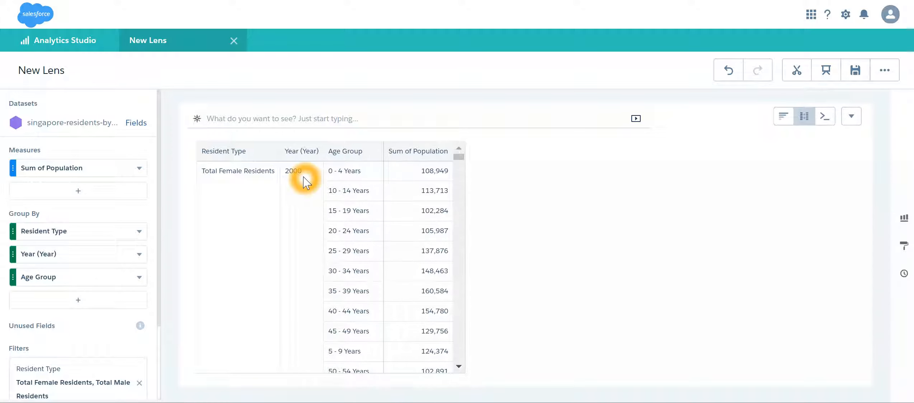
click(365, 175)
click(363, 316)
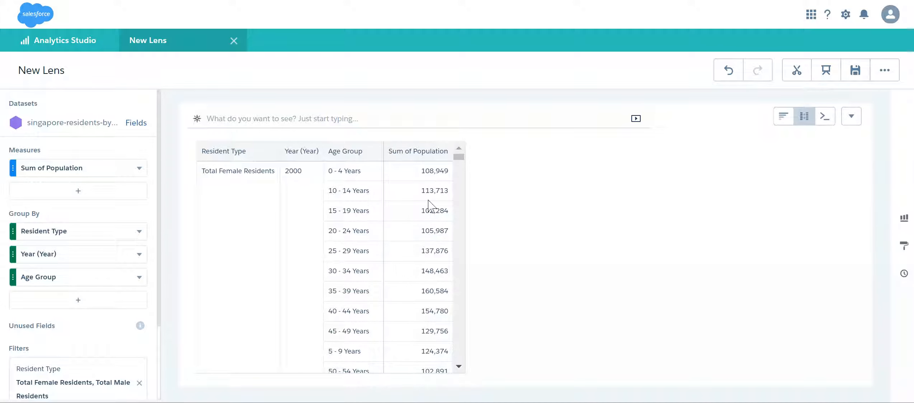
click(435, 311)
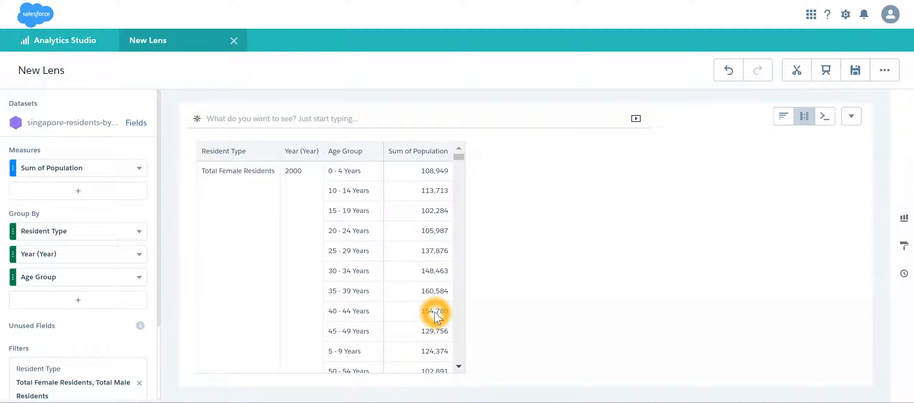
click(305, 175)
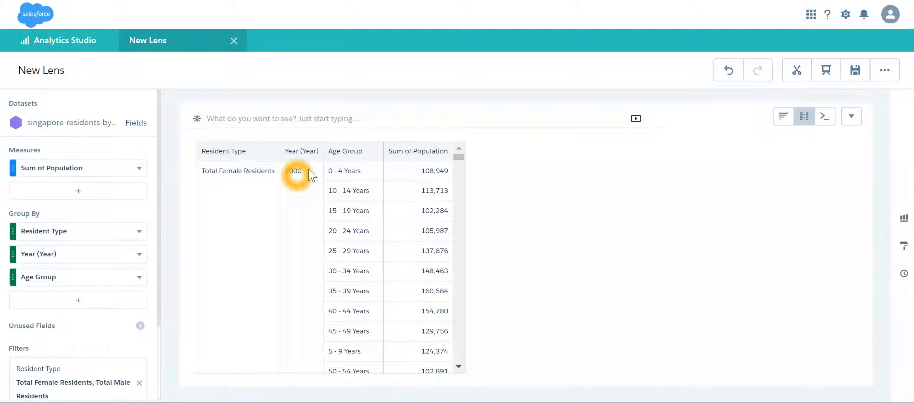
click(404, 266)
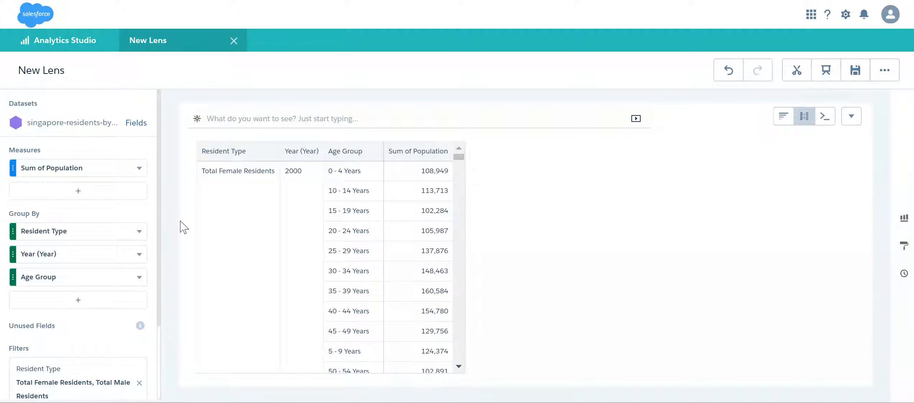
Clone the Sum of Population column in the compare table.
click(140, 169)
click(141, 170)
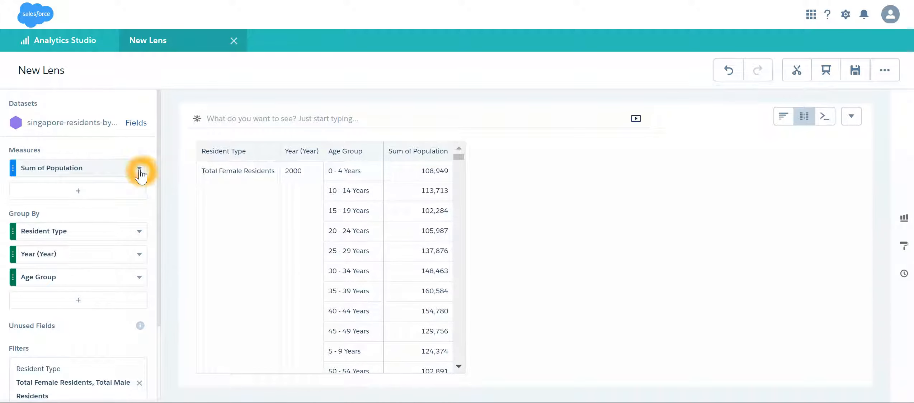
click(232, 238)
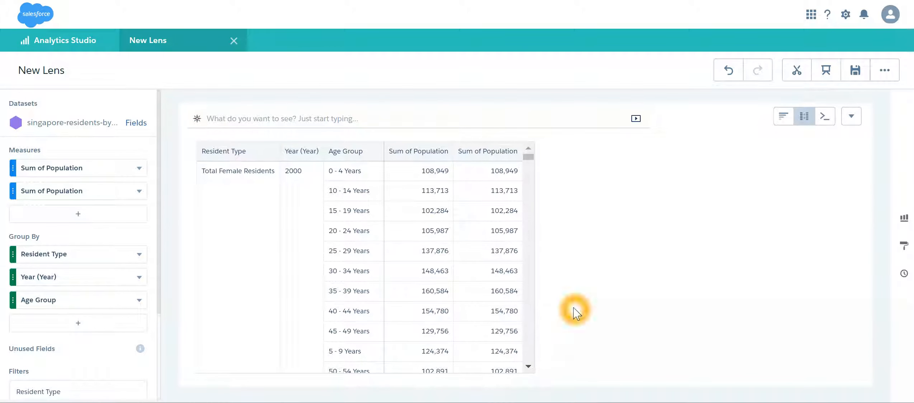
Open the cloned Sum of Population column for editing and set both its alias and its header to RankingWithinYear.
click(139, 192)
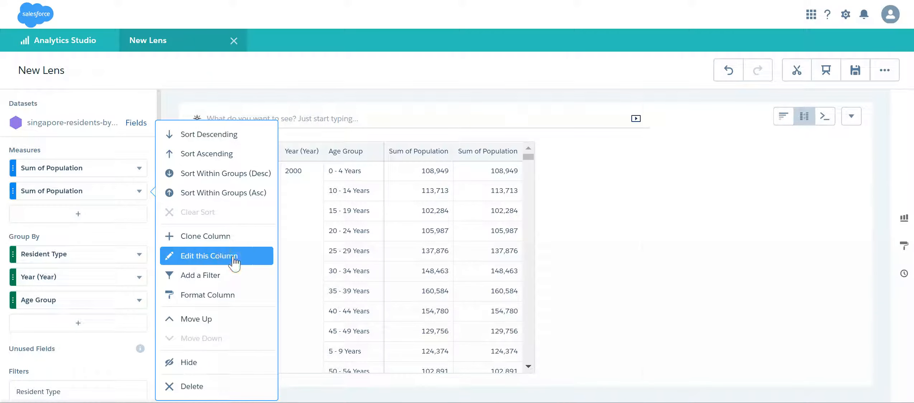
click(235, 258)
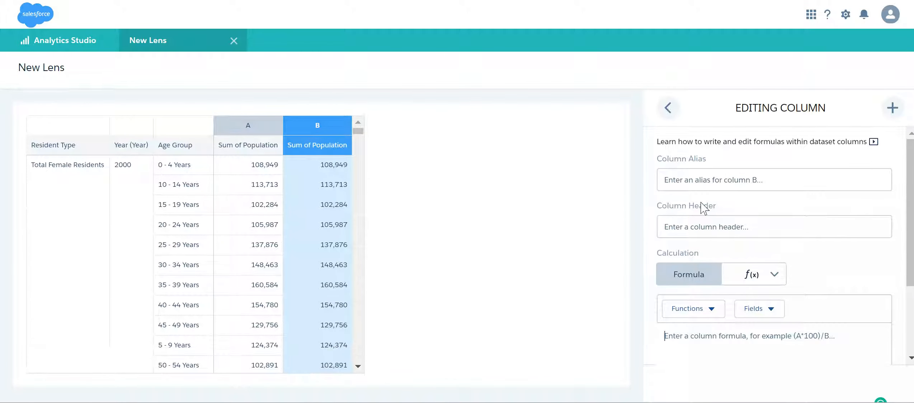
click(707, 179)
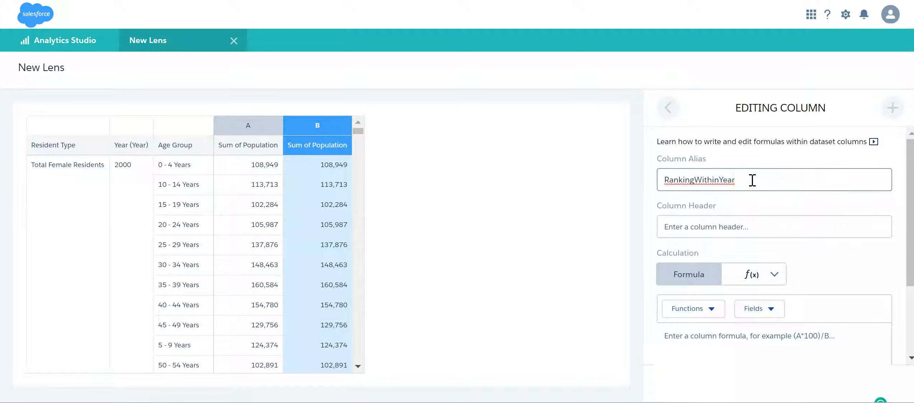
click(609, 173)
click(733, 232)
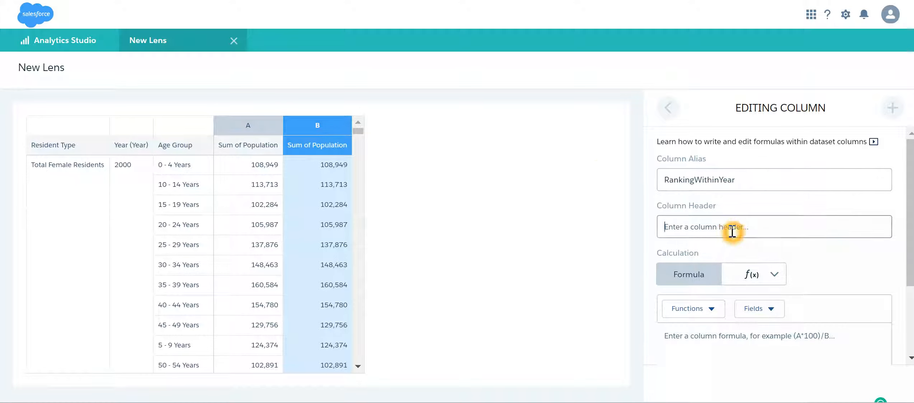
text(RankingWithinYear)
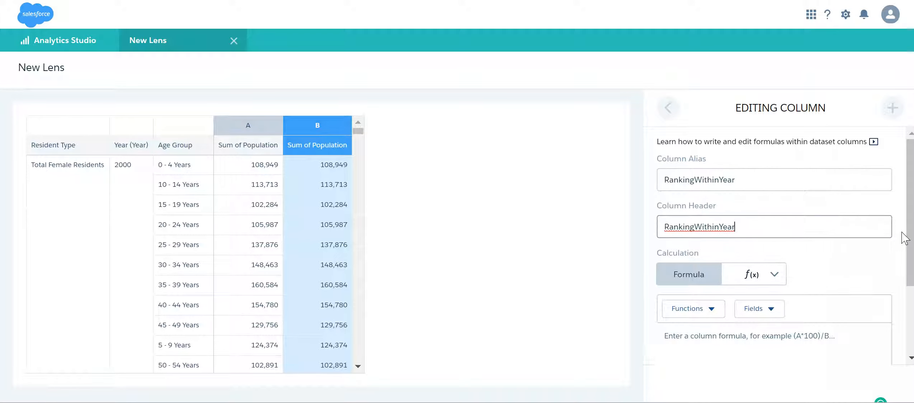
Calculate the RankingWithinYear column as a descending Rank Within Group of Sum of Population, resetting by Year, and apply it.
scroll(904, 238, down, 3)
click(778, 175)
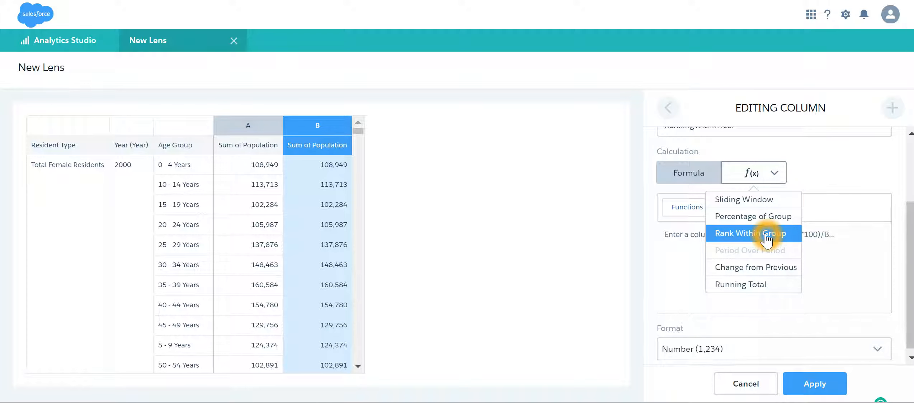
click(767, 237)
click(712, 302)
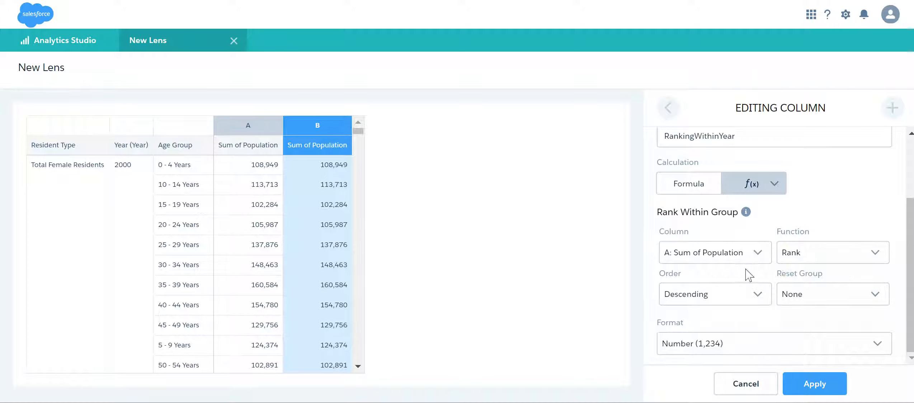
click(736, 260)
click(729, 262)
click(734, 259)
click(733, 261)
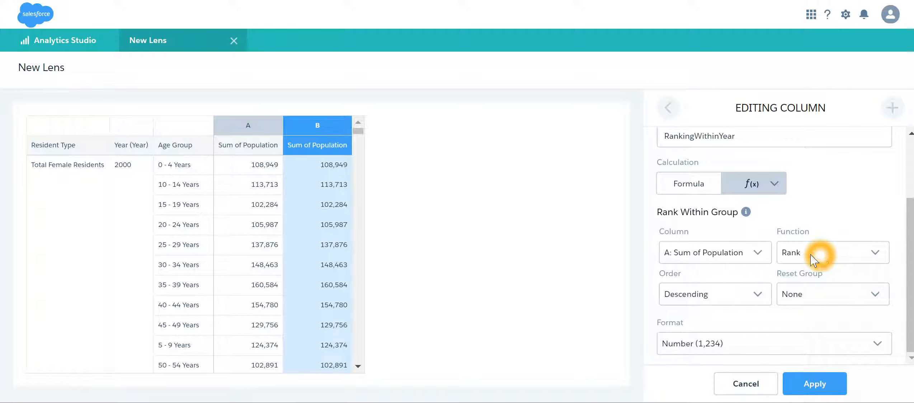
click(872, 300)
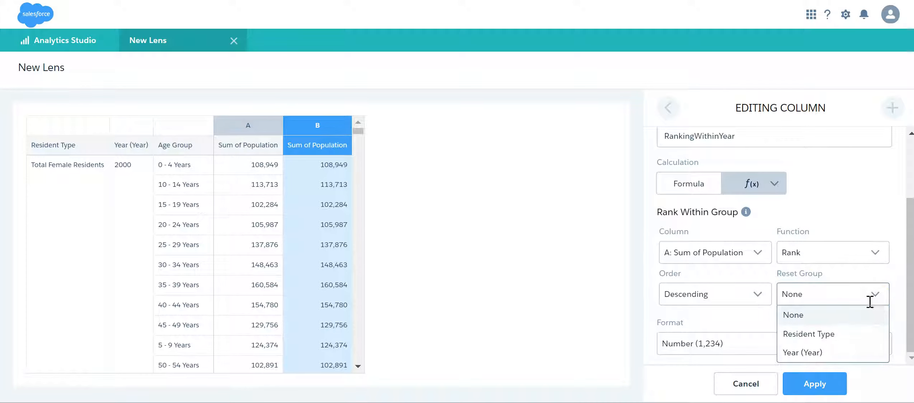
click(825, 355)
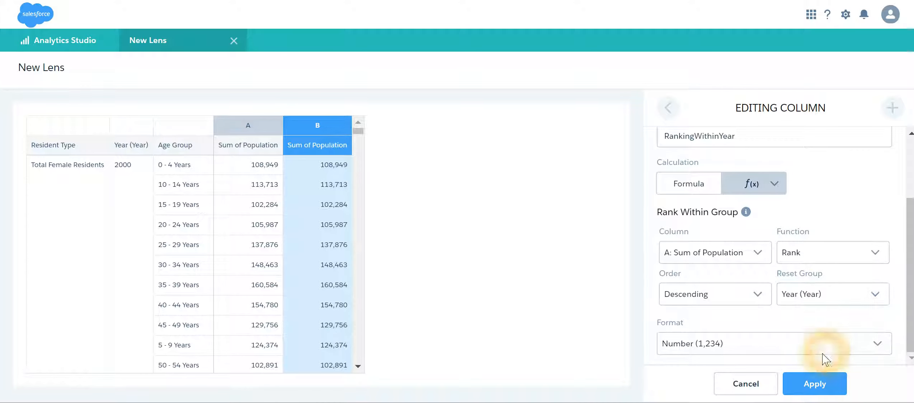
click(826, 386)
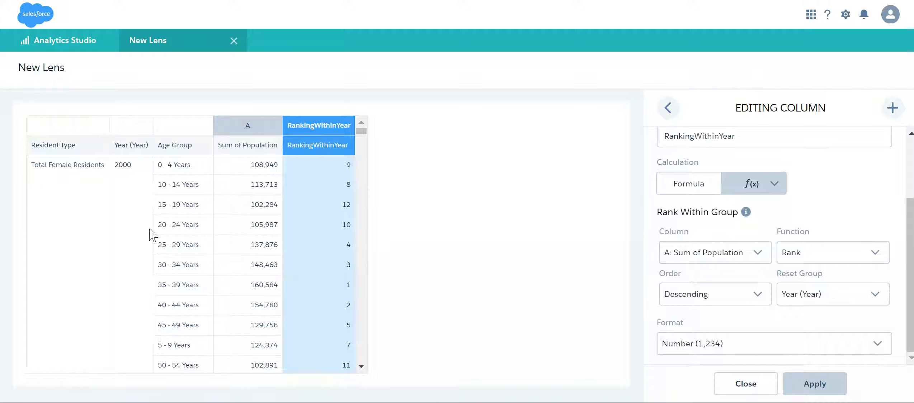
Examine how the age groups rank by population within 2000 and again within 2003 for female residents.
click(131, 167)
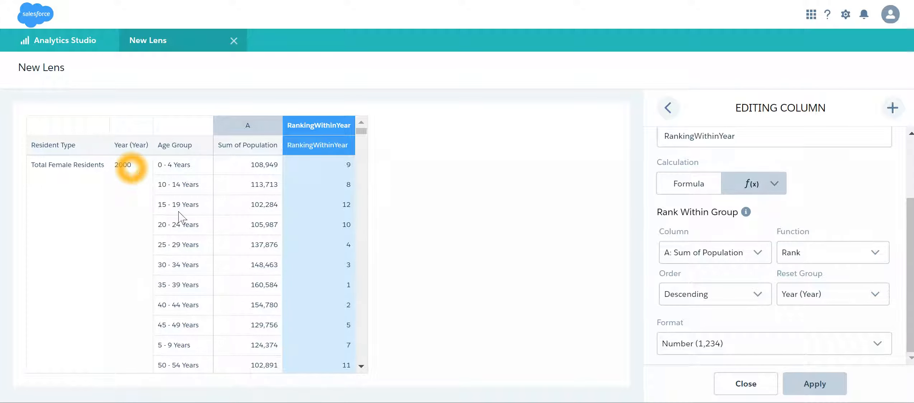
click(168, 287)
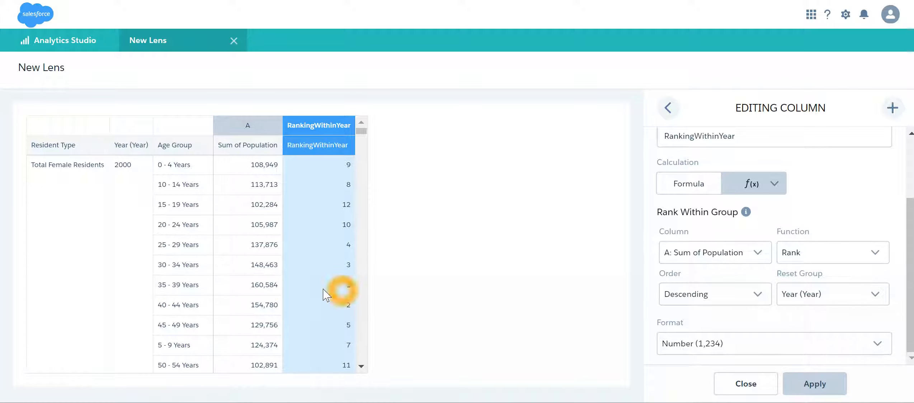
click(263, 286)
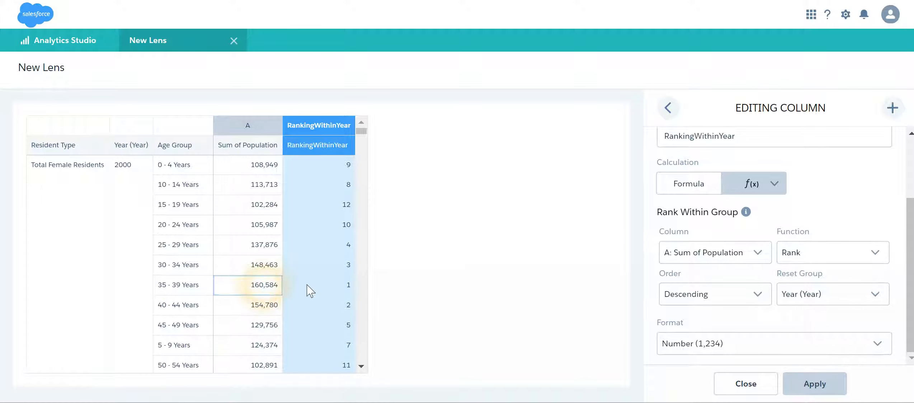
scroll(337, 295, down, 10)
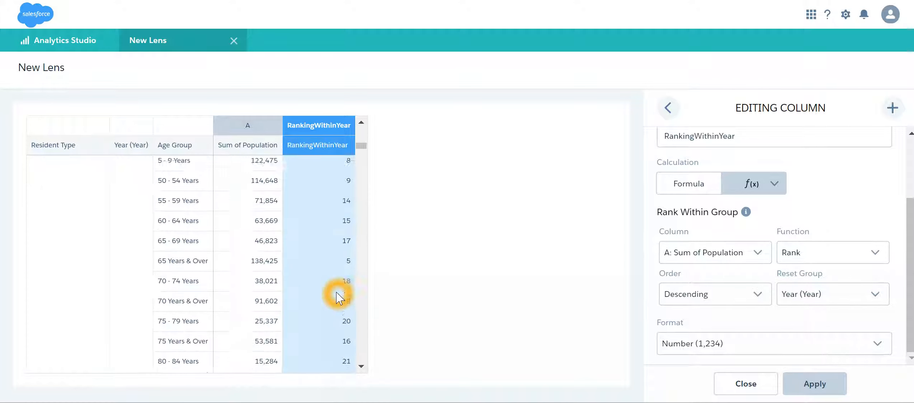
scroll(337, 295, down, 4)
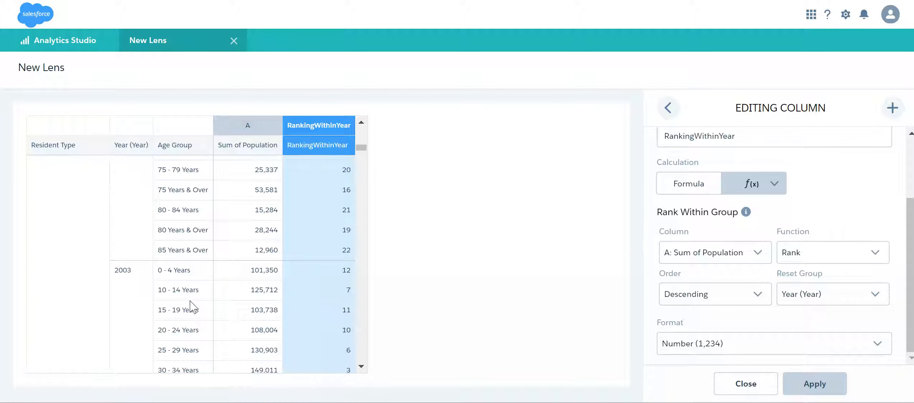
scroll(355, 330, down, 4)
click(353, 332)
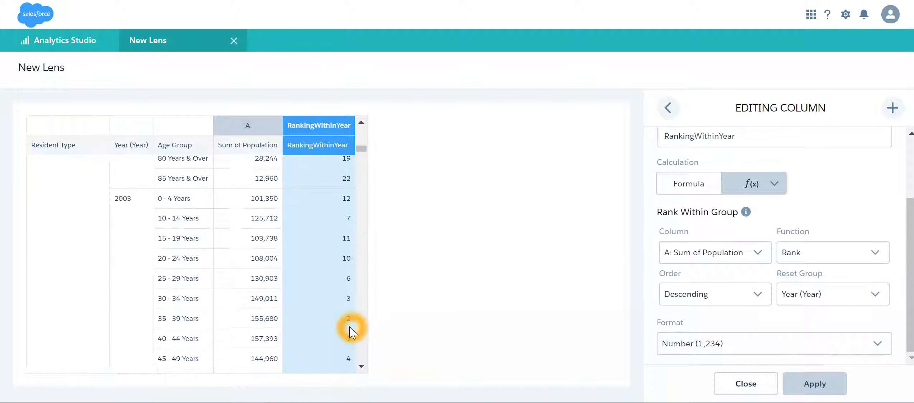
click(195, 342)
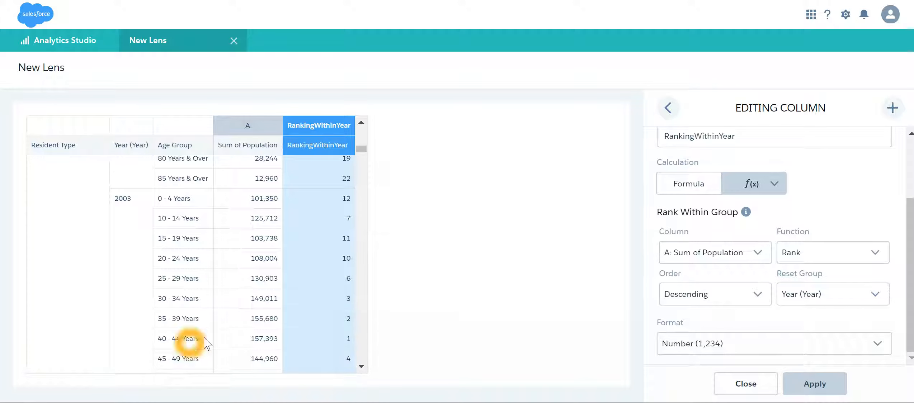
click(351, 344)
click(257, 341)
click(275, 339)
click(273, 339)
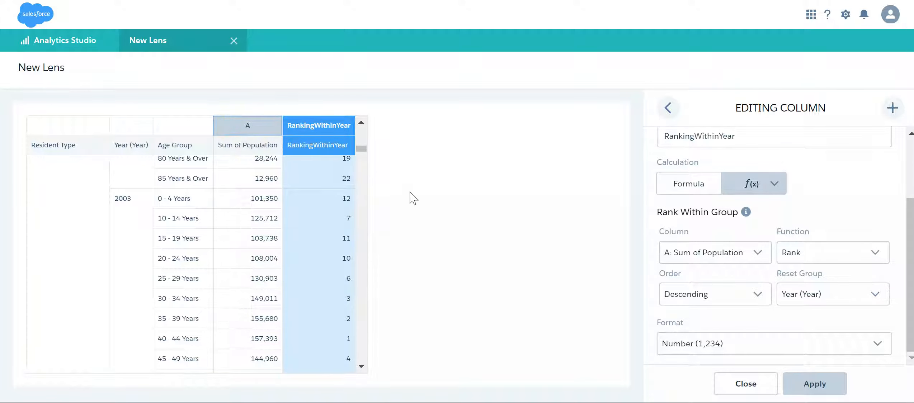
Add another column to the compare table as a copy of the RankingWithinYear column.
click(813, 383)
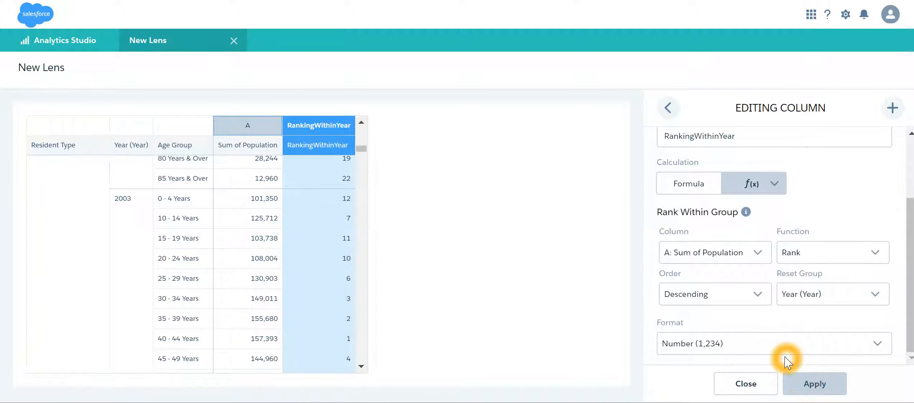
click(819, 387)
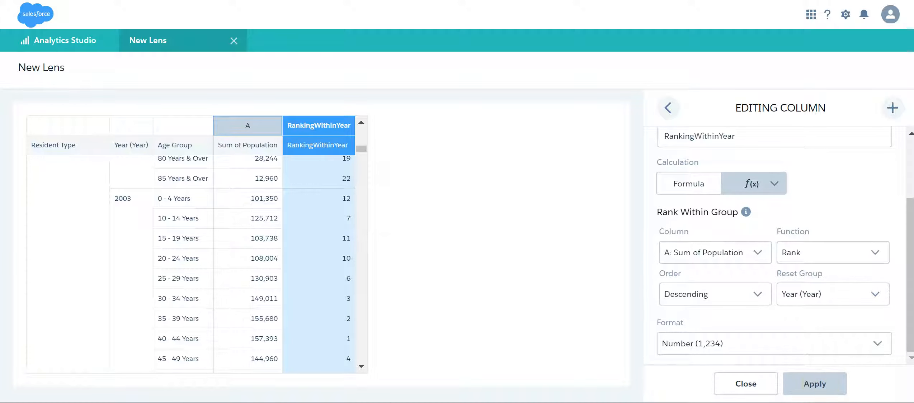
click(892, 114)
click(815, 384)
click(543, 333)
click(560, 263)
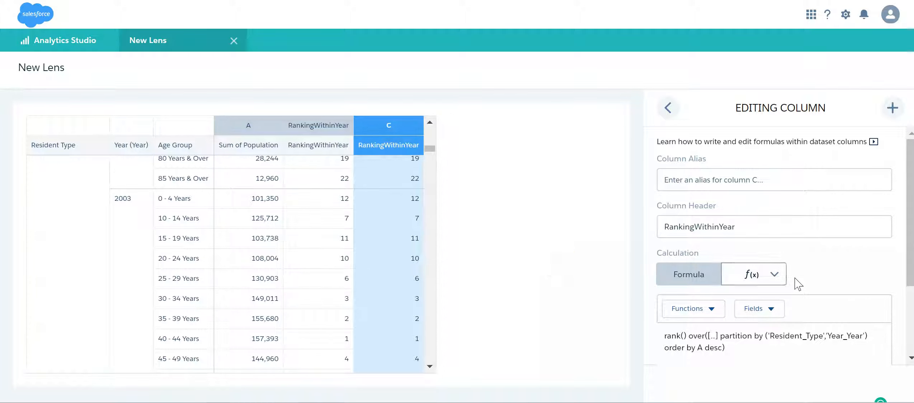
Replace the copied column's formula with a Running Total of Sum of Population that resets by Year.
click(779, 275)
click(779, 275)
click(779, 275)
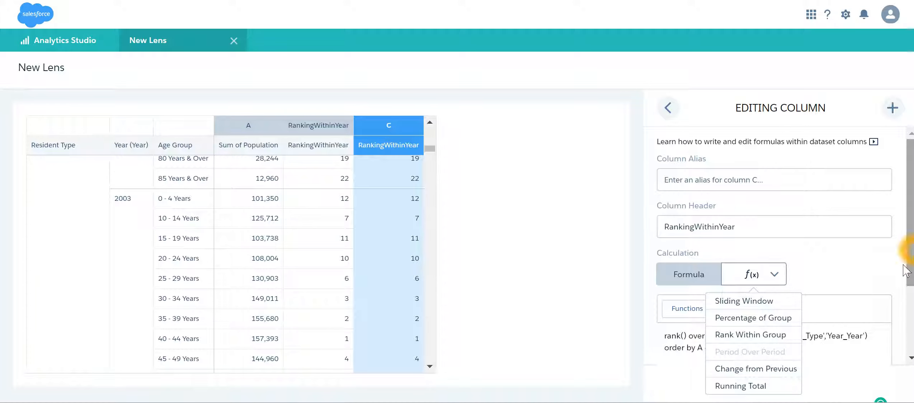
click(752, 389)
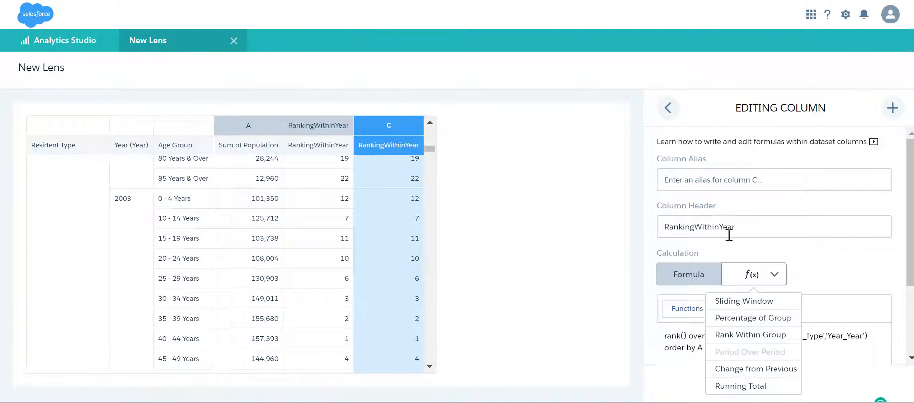
click(759, 386)
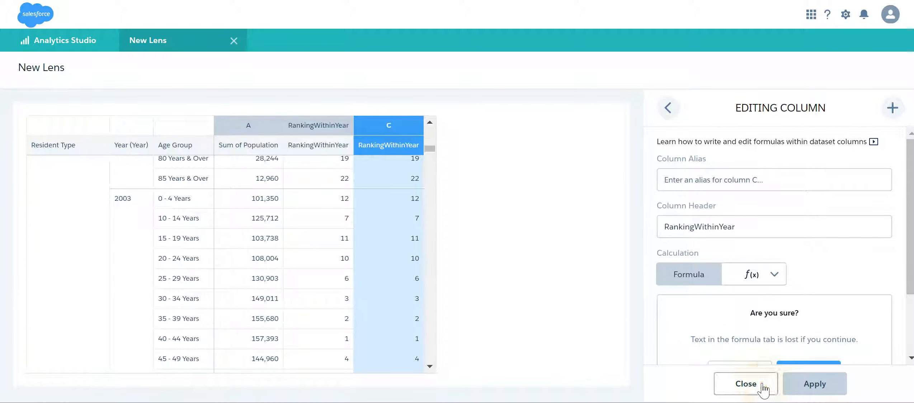
scroll(789, 341, down, 3)
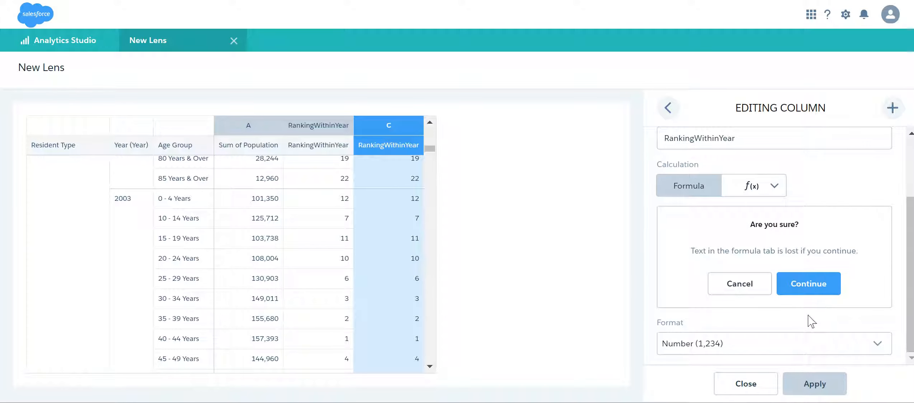
click(811, 286)
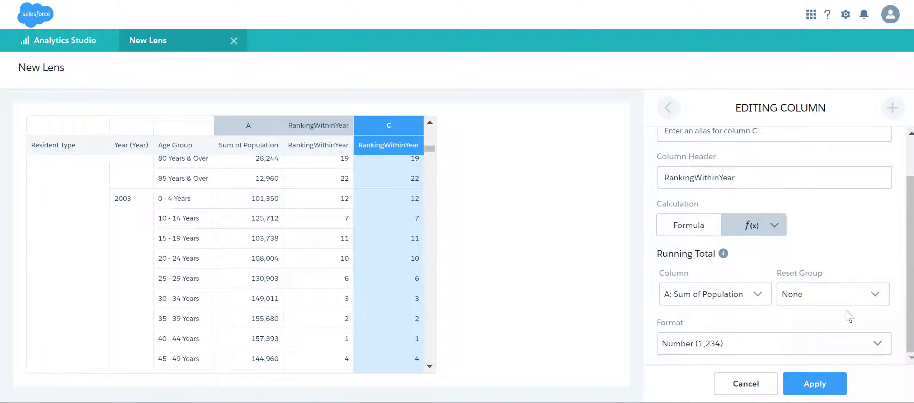
click(876, 295)
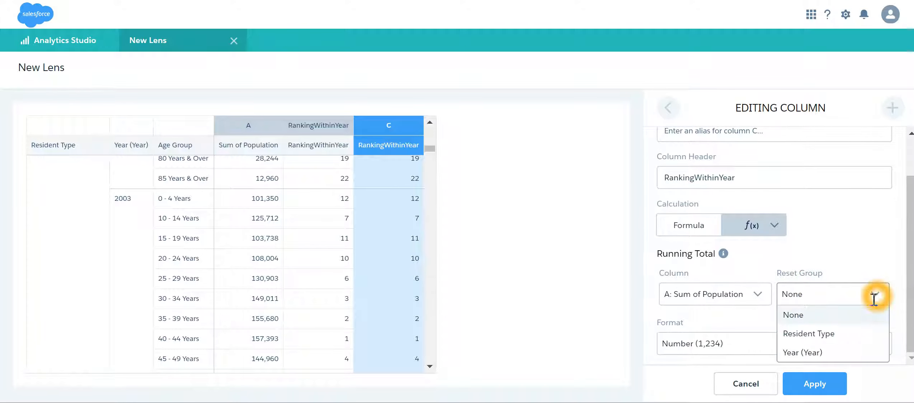
click(827, 357)
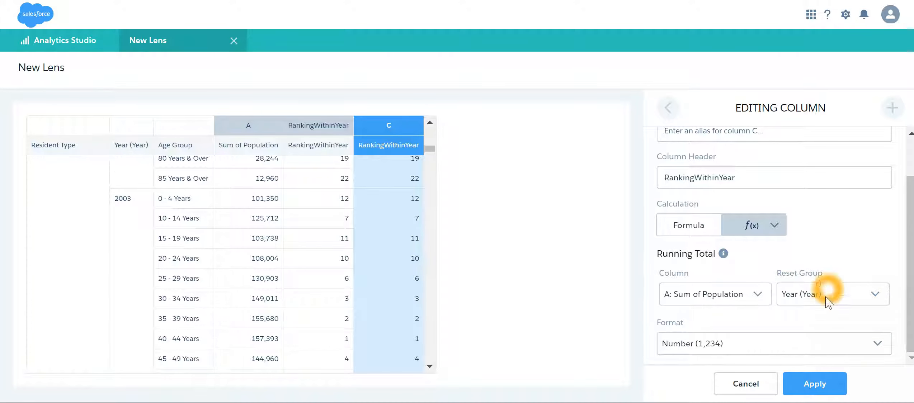
Set both the alias and the header of column C to RunningTotal and apply the column changes.
drag(821, 386, 911, 177)
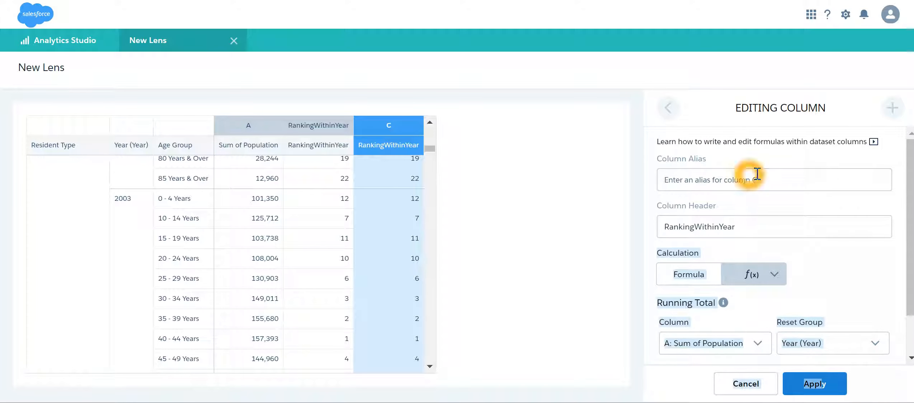
click(762, 177)
text(RunningTotal)
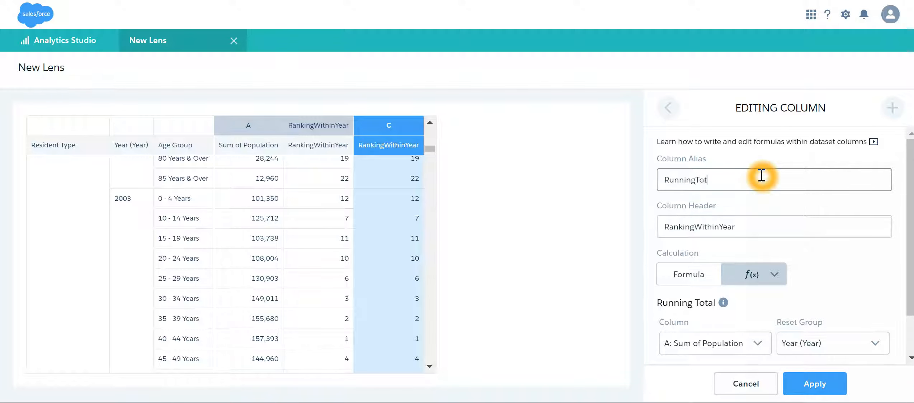
double_click(735, 230)
text(RunningTotal)
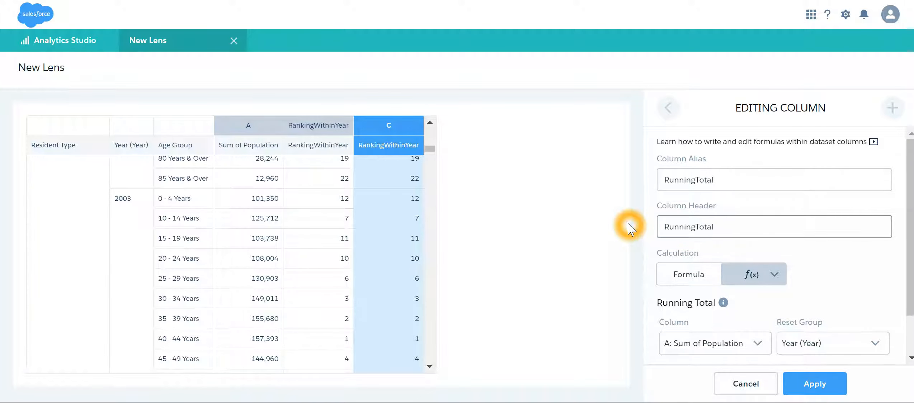
click(817, 384)
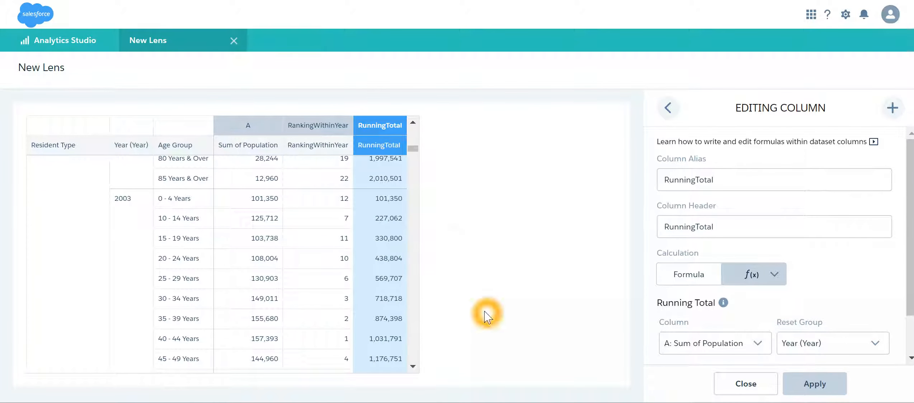
Examine how the running total accumulates the population over the age groups within the year 2000.
scroll(380, 251, up, 15)
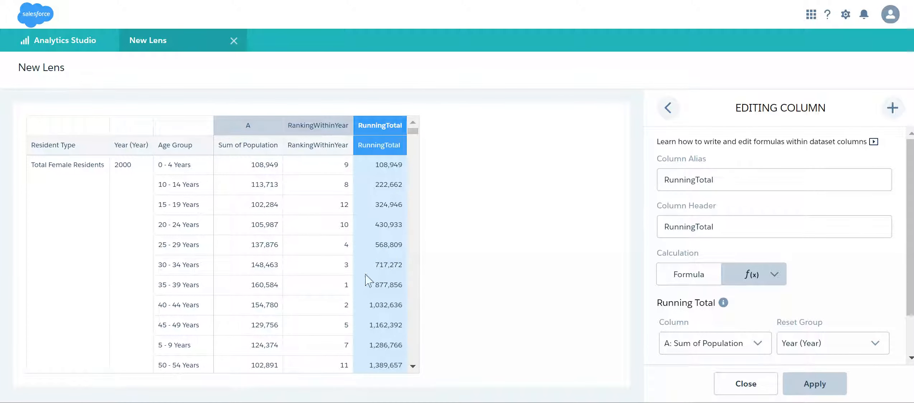
click(272, 169)
click(280, 179)
click(269, 169)
click(275, 167)
click(268, 186)
click(394, 185)
click(389, 186)
click(385, 187)
click(387, 174)
click(372, 304)
click(381, 303)
click(175, 225)
click(371, 270)
click(133, 199)
click(133, 203)
click(456, 224)
click(448, 186)
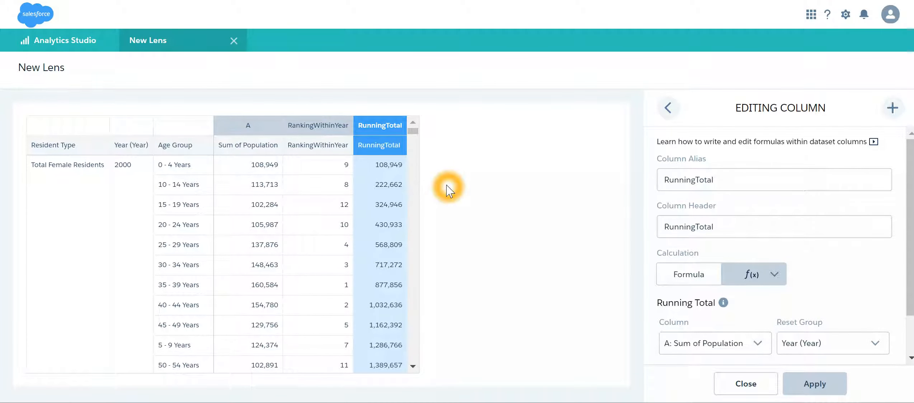
Add a column copied from RunningTotal and replace its formula with Percentage of Group on Sum of Population, reset by Year.
click(892, 108)
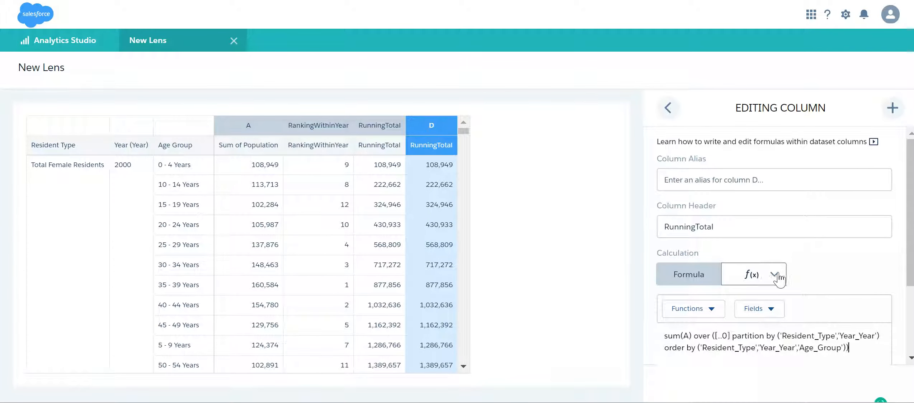
click(780, 276)
click(788, 325)
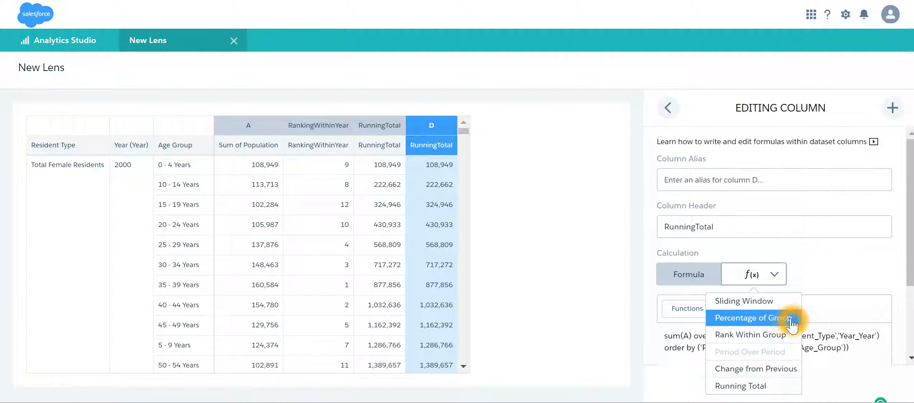
click(785, 319)
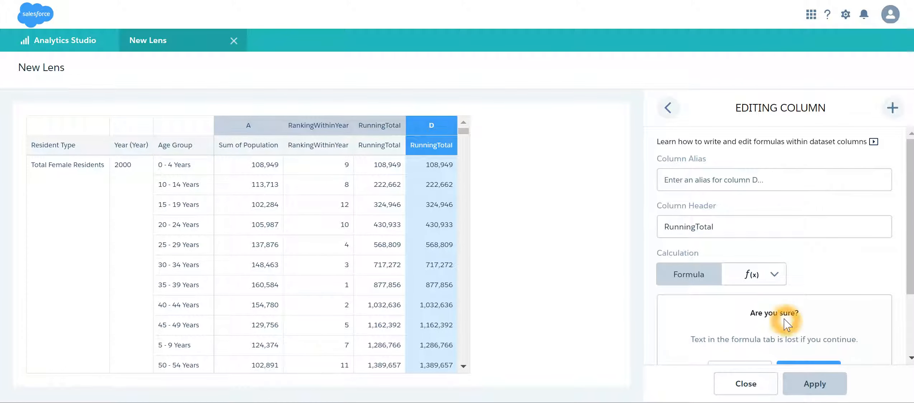
drag(910, 262, 910, 309)
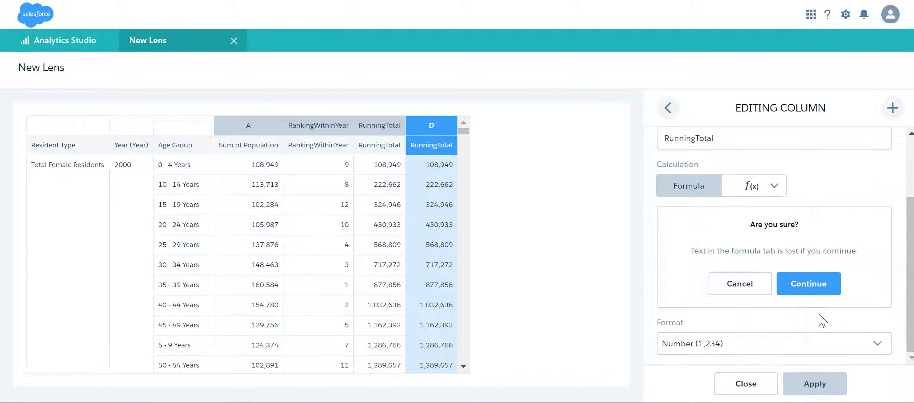
click(809, 288)
click(875, 298)
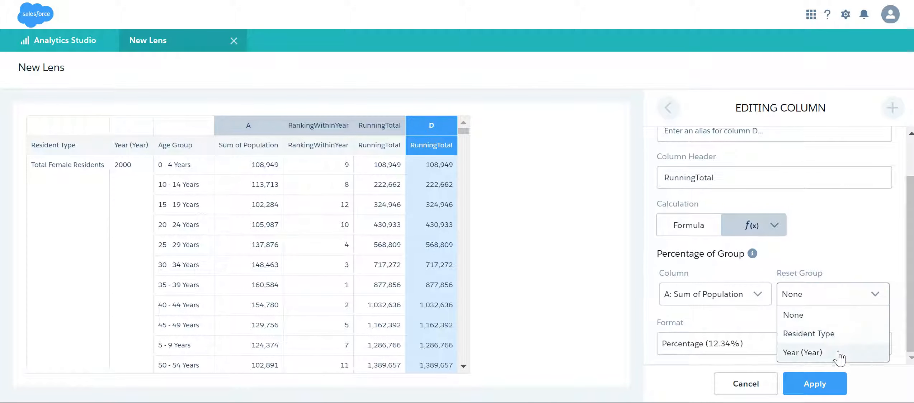
click(840, 356)
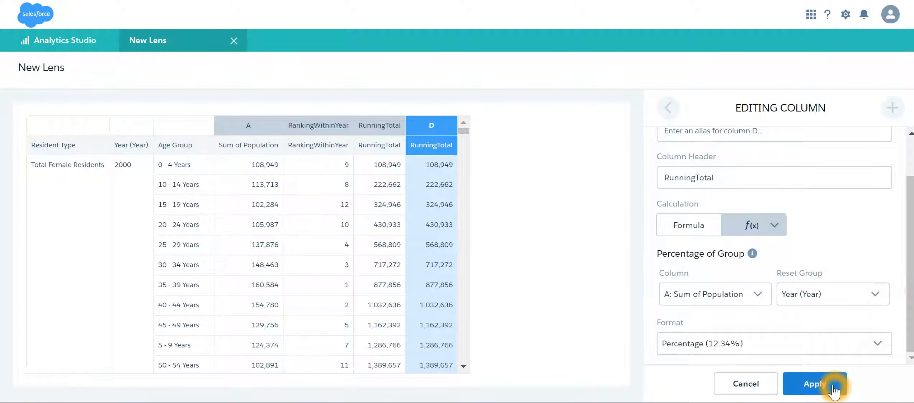
Set both the alias and the header of column D to PercentageContribution and apply the column changes.
scroll(908, 286, up, 2)
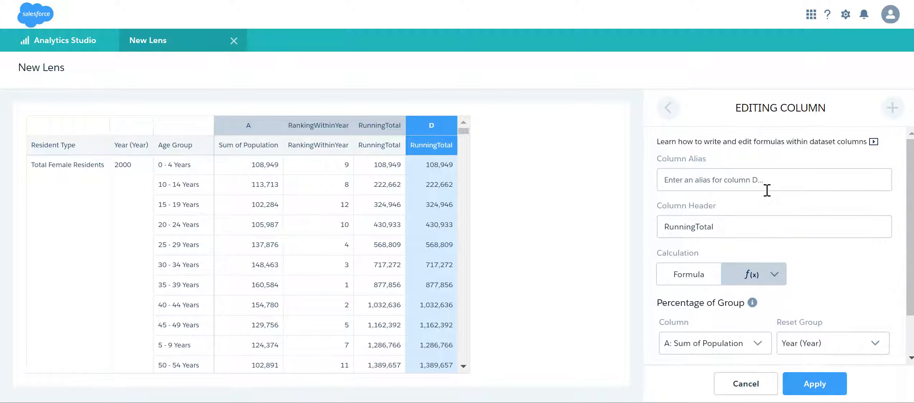
click(765, 189)
text(PercentageContri)
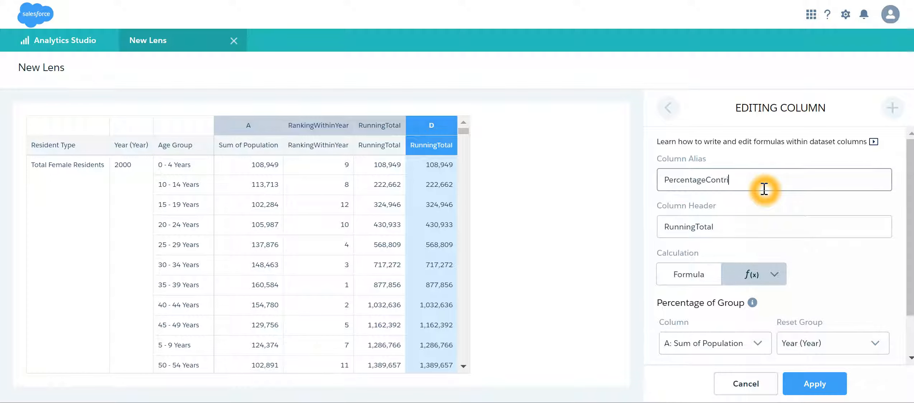
text(bu)
drag(768, 180, 625, 179)
key(ctrl+c)
click(705, 225)
drag(728, 230, 613, 223)
key(ctrl+v)
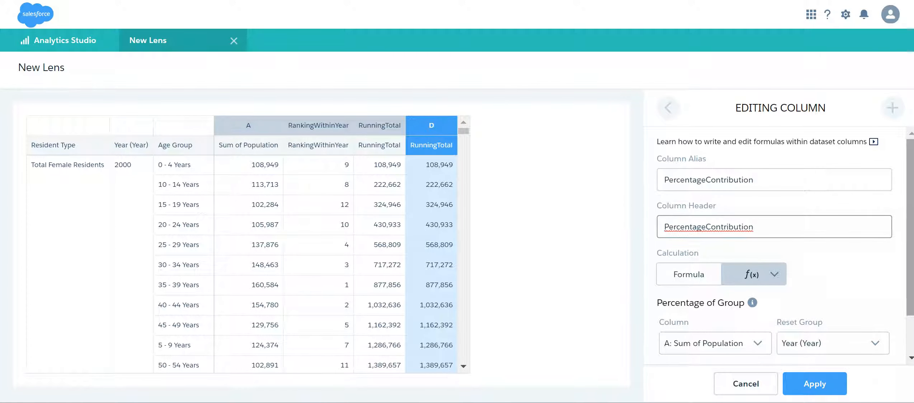
scroll(822, 284, down, 2)
click(816, 384)
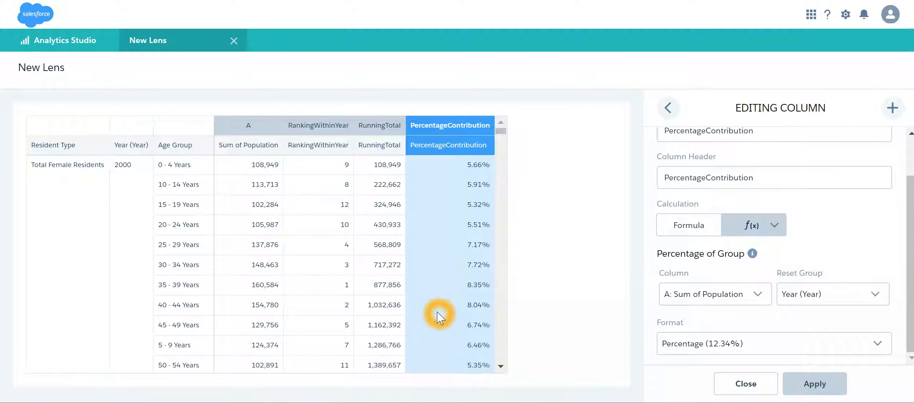
Examine each age group's percentage contribution within the year 2000, comparing the 35 - 39 Years row with its ranking.
click(184, 320)
click(195, 292)
click(173, 286)
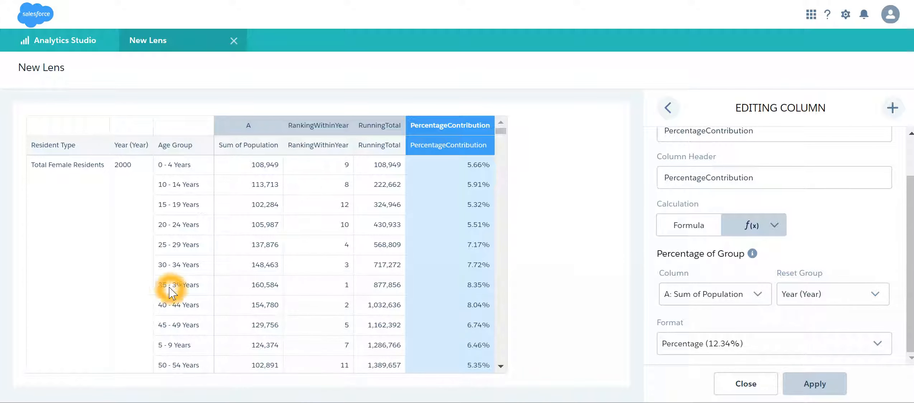
click(345, 295)
click(471, 291)
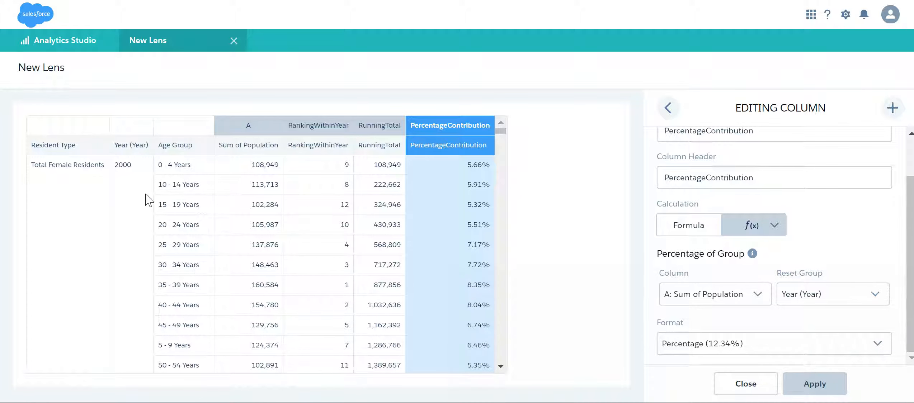
click(136, 169)
click(82, 177)
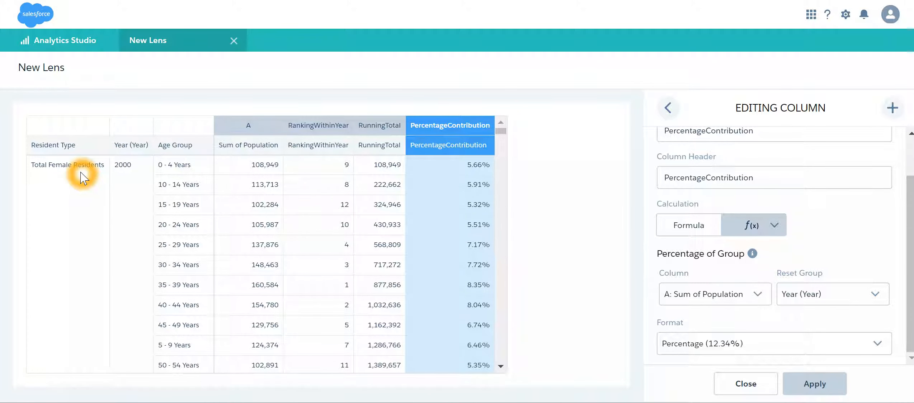
Change the PercentageContribution column's reset group to Resident Type and apply it.
click(882, 292)
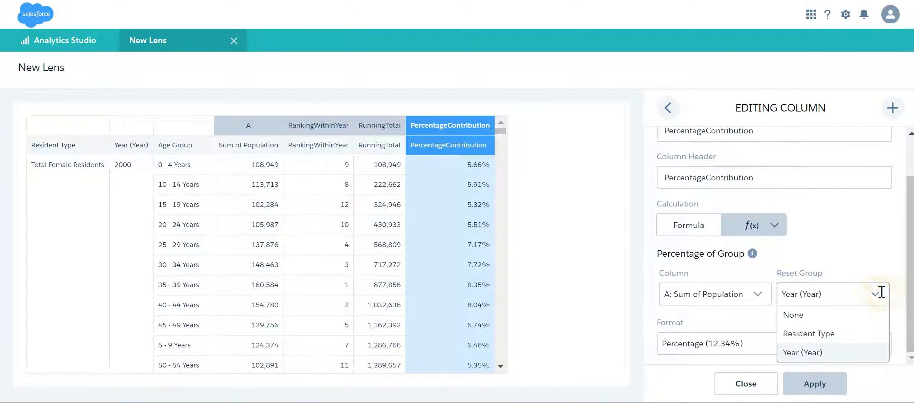
click(851, 338)
click(845, 383)
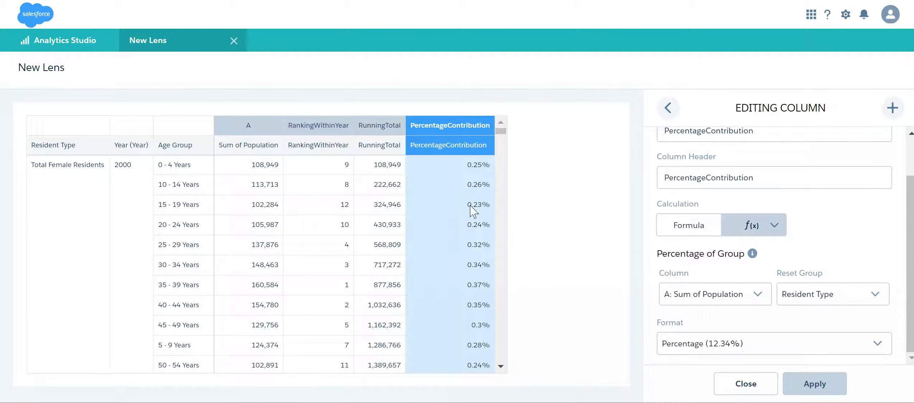
click(470, 311)
Show the PercentageContribution column as a formula and examine how it divides and partitions the population.
click(684, 228)
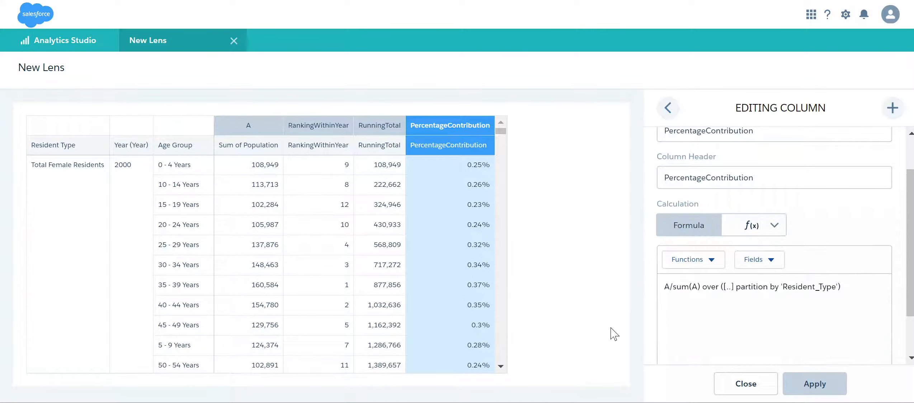
click(728, 299)
click(706, 299)
click(870, 298)
click(866, 296)
click(865, 295)
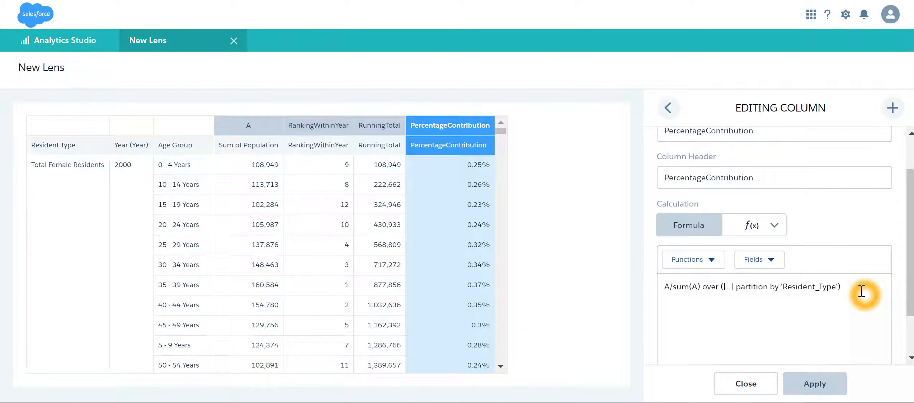
click(824, 307)
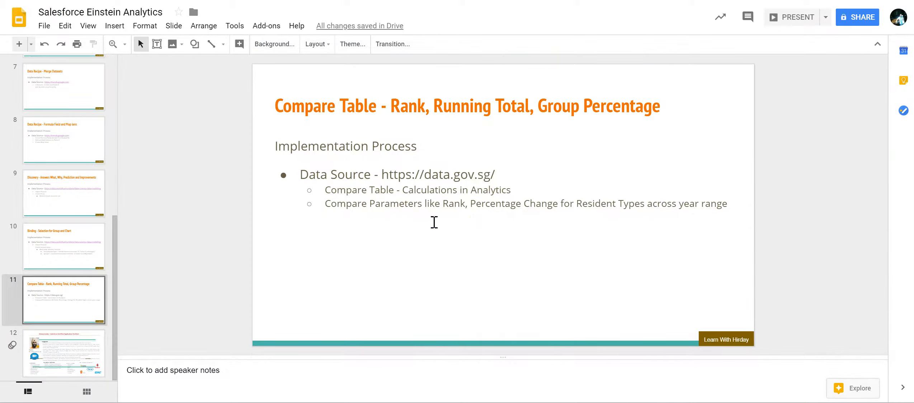
click(484, 223)
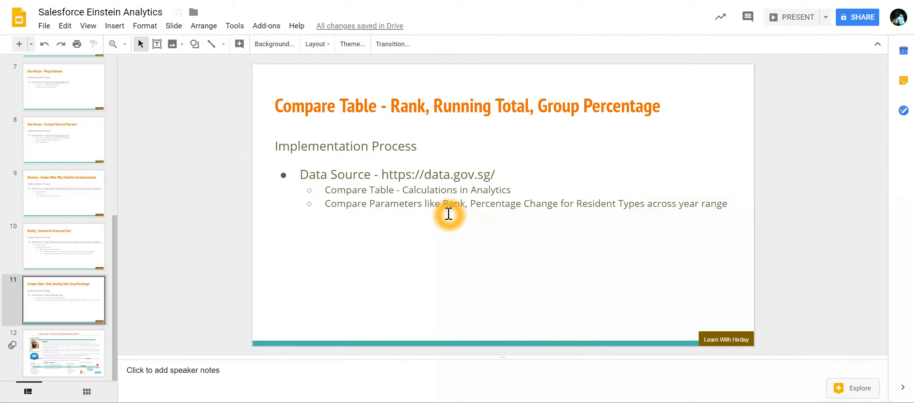
click(383, 217)
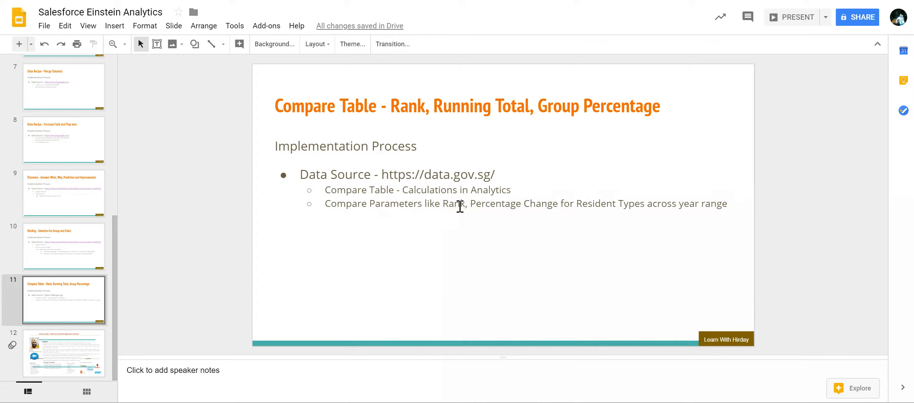
text(,)
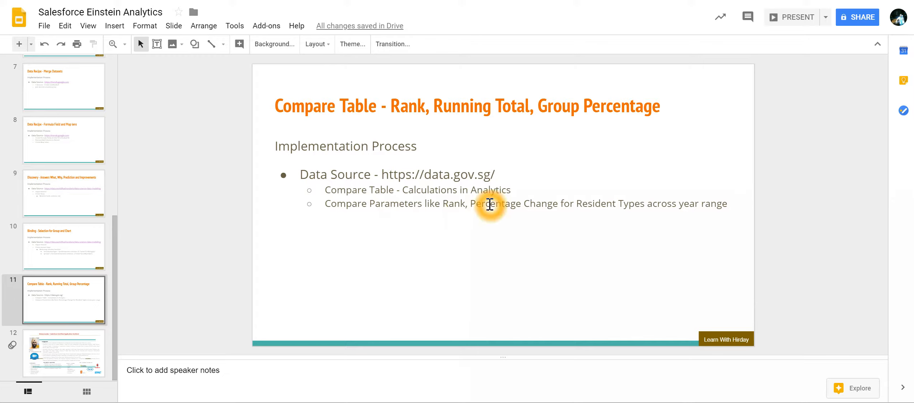